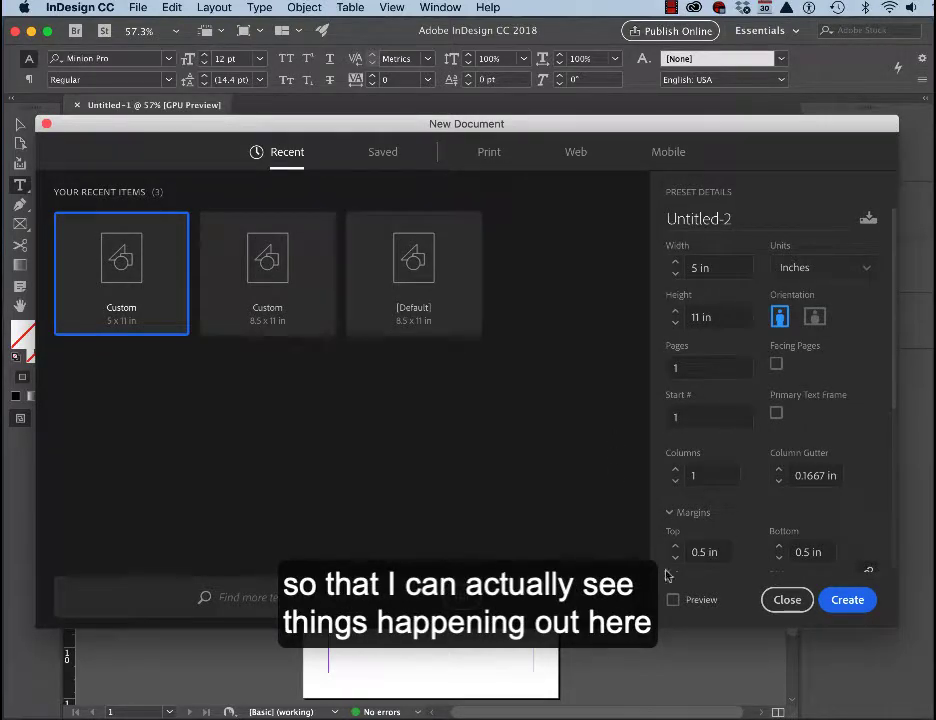
Step: Turn on the preview for the new document and switch to the Print document presets
left_click(673, 600)
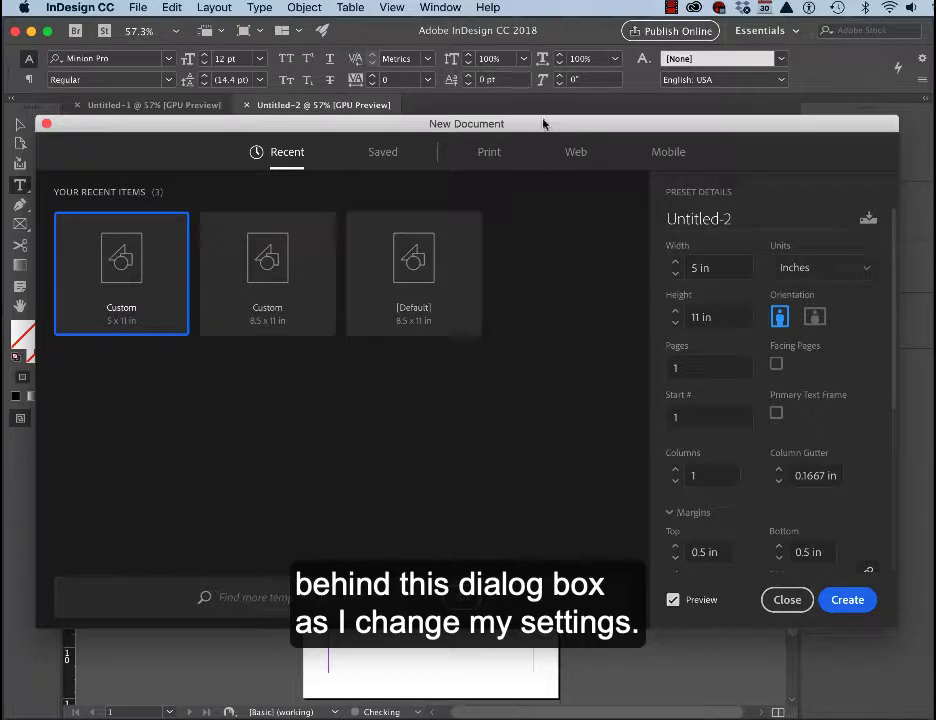
left_click_drag(543, 121, 546, 147)
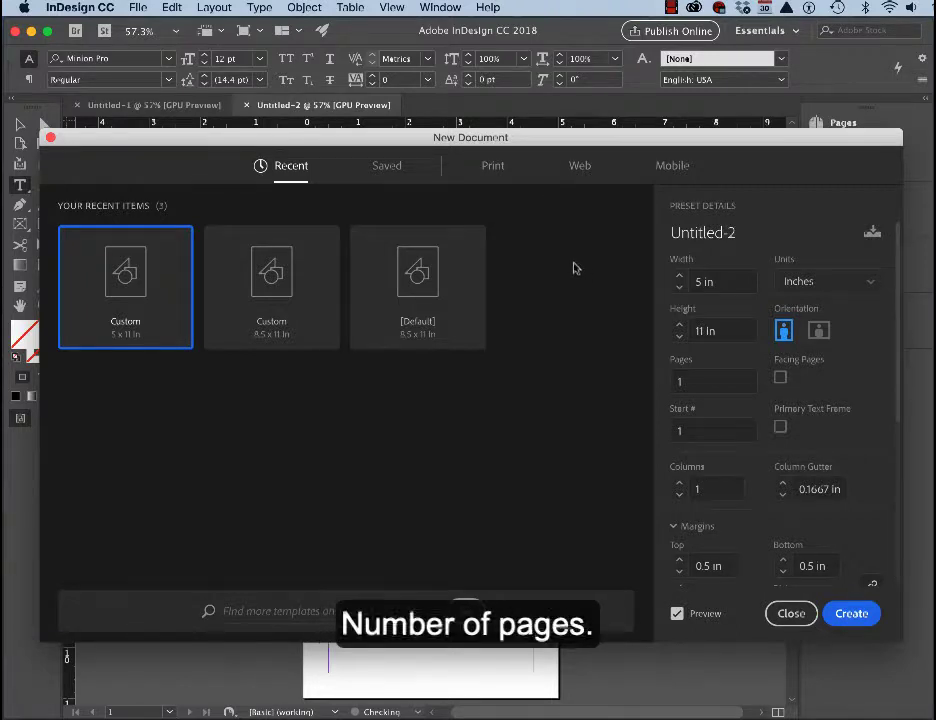
double_click(689, 379)
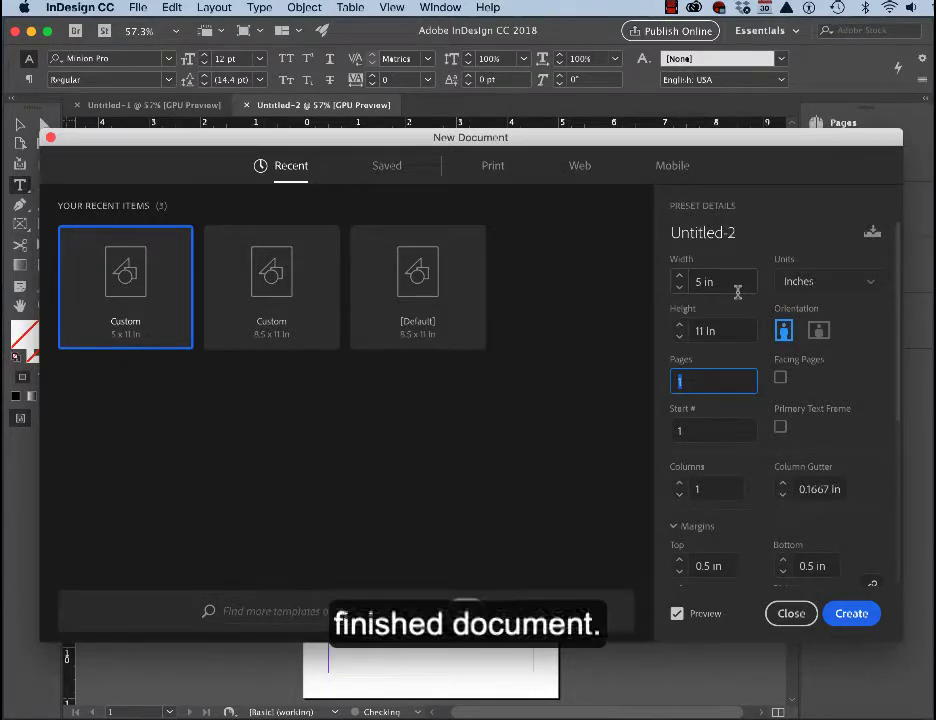
left_click(494, 172)
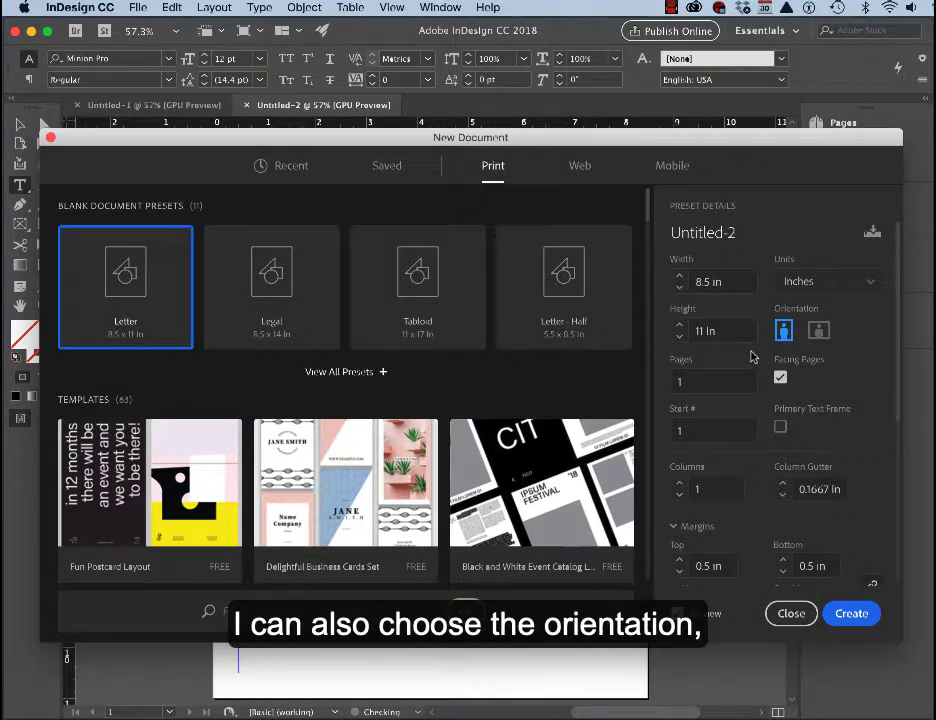
Step: Try landscape orientation before restoring portrait, and switch facing pages off and back on
left_click(819, 333)
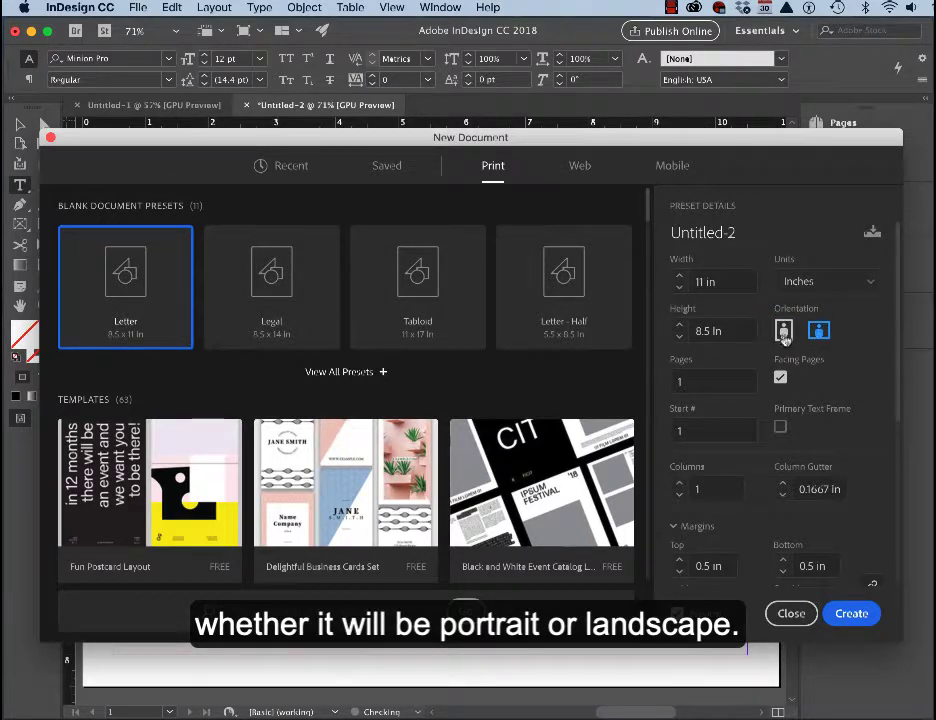
left_click(784, 333)
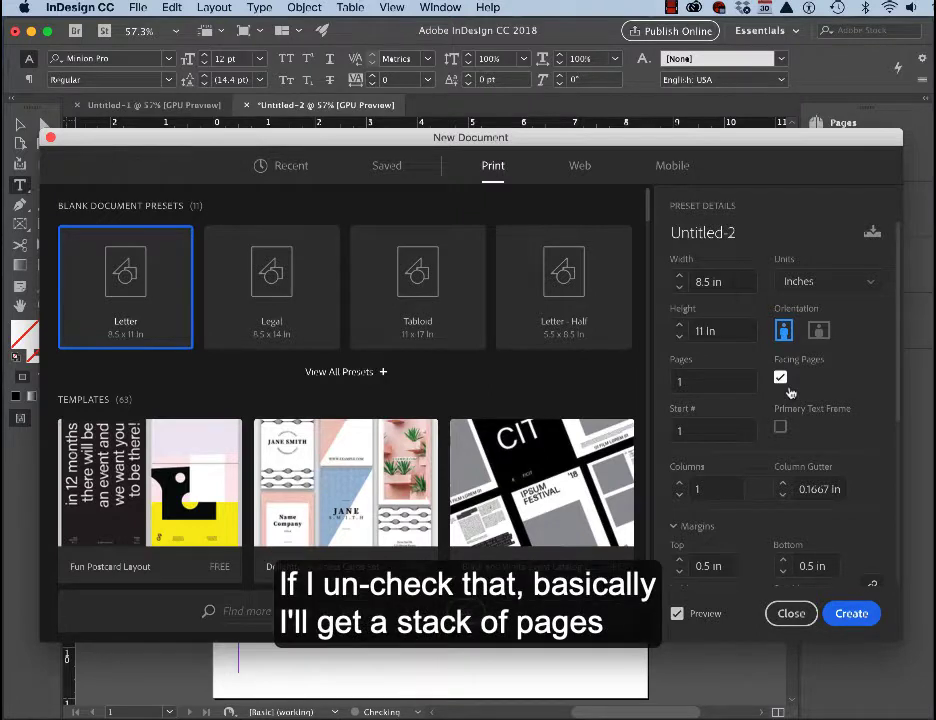
left_click(780, 377)
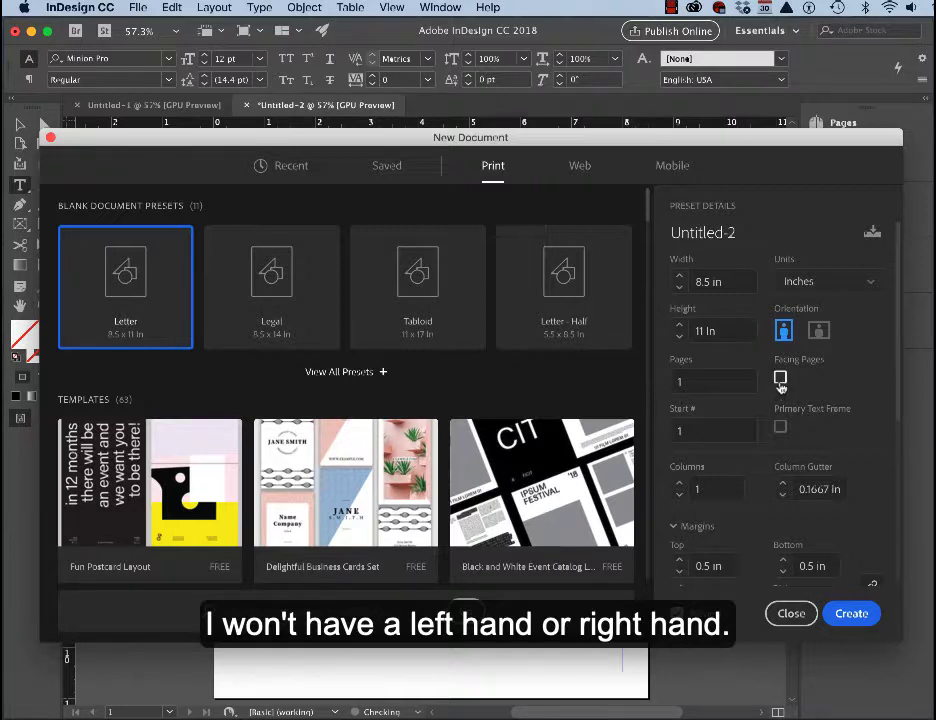
left_click(780, 379)
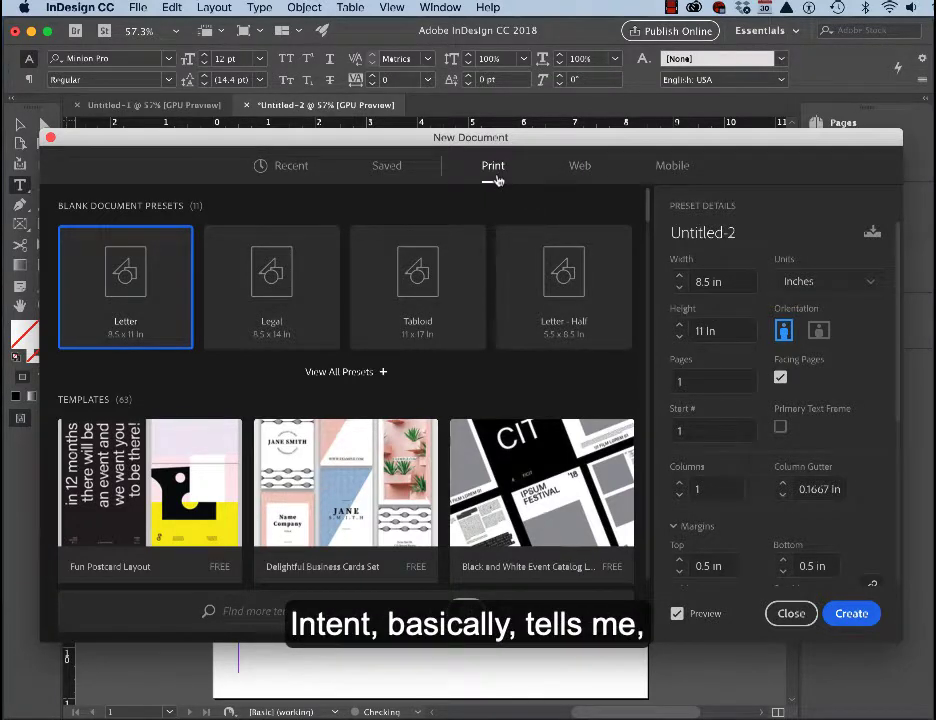
Step: Compare the Web and Mobile document presets and return to the Print presets
left_click(579, 168)
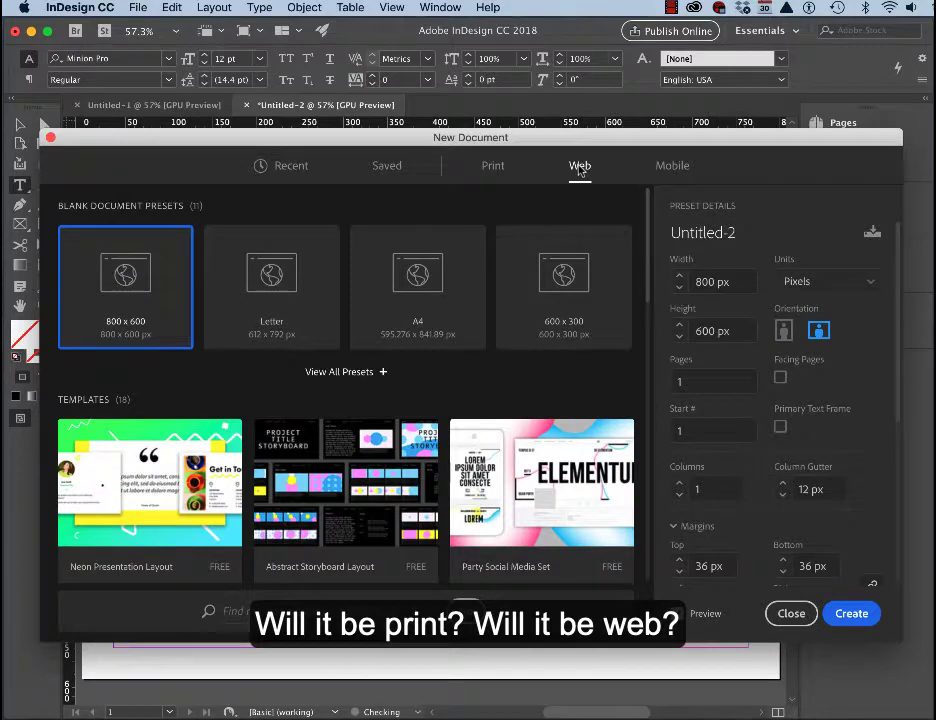
left_click(670, 170)
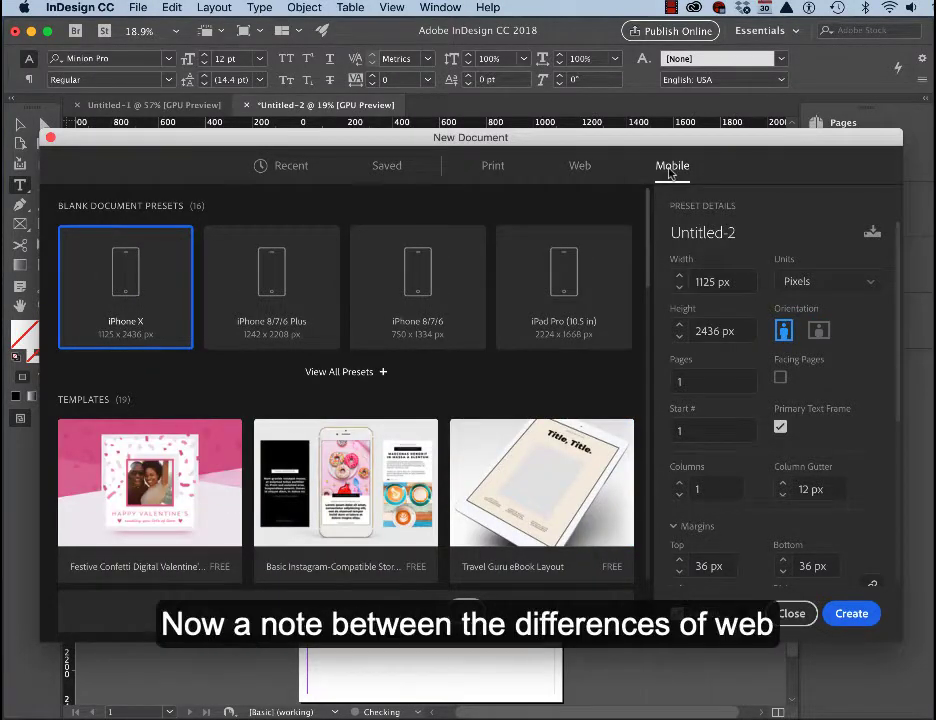
left_click(581, 167)
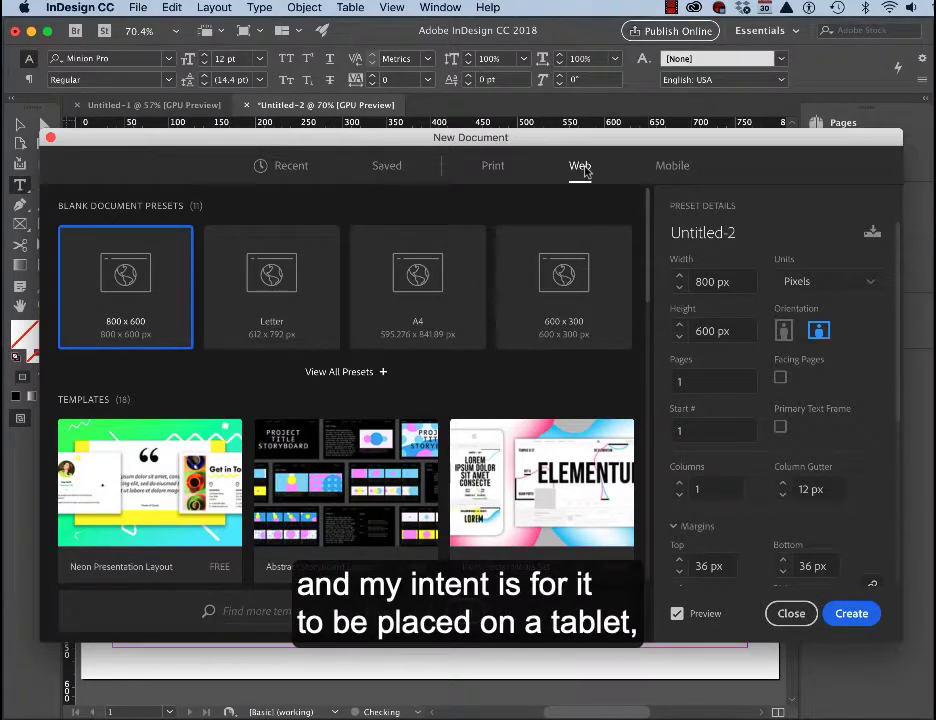
left_click(662, 172)
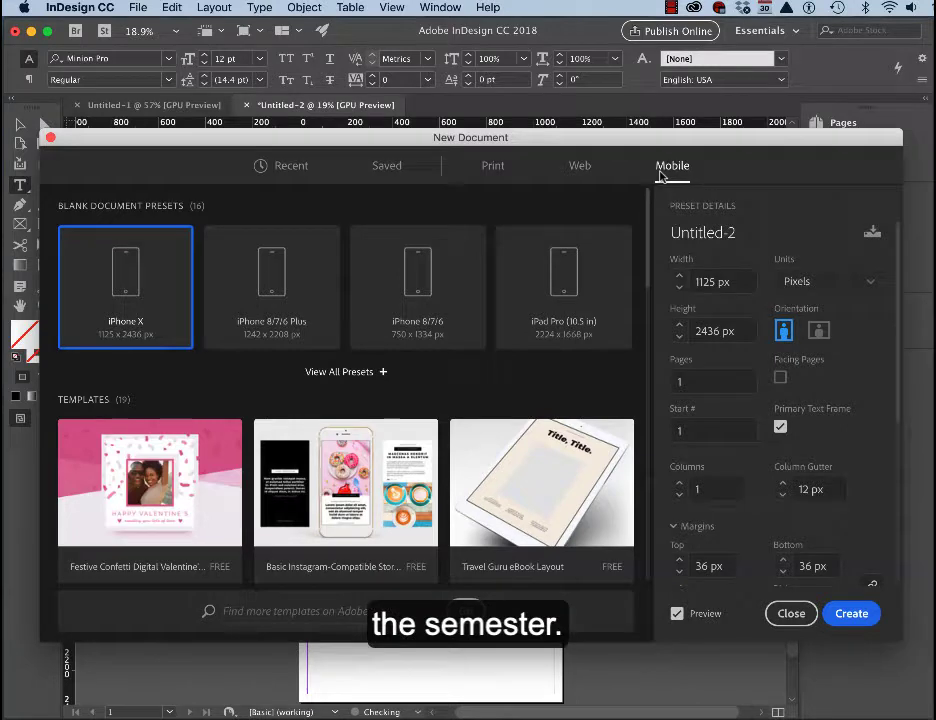
left_click(496, 172)
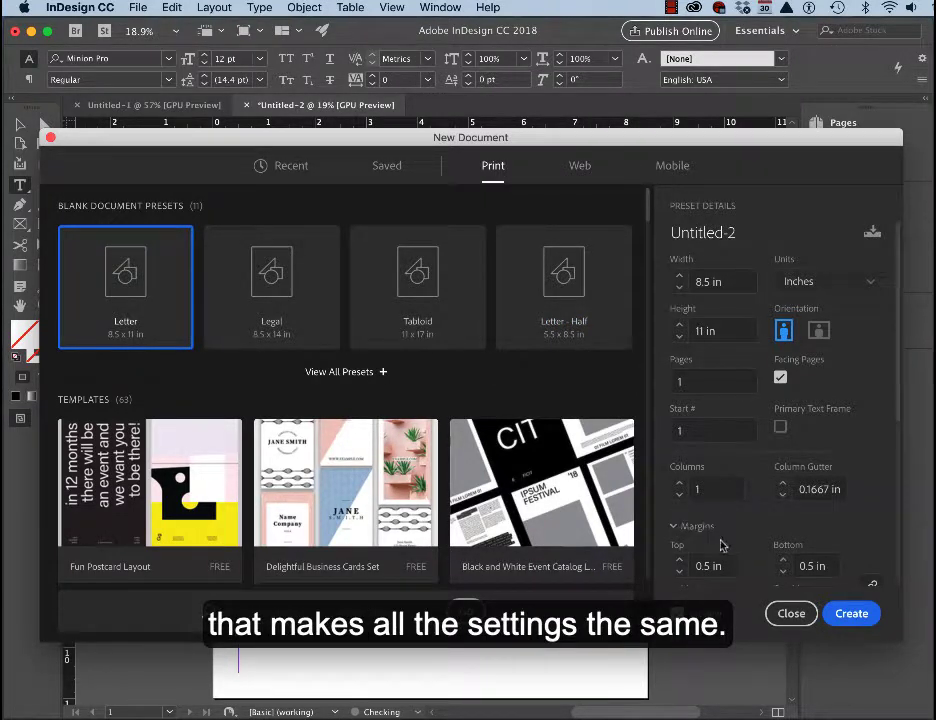
Step: Unlink the margin values so each page margin can be set independently
scroll(720, 547, "down", 3)
scroll(763, 565, "down", 2)
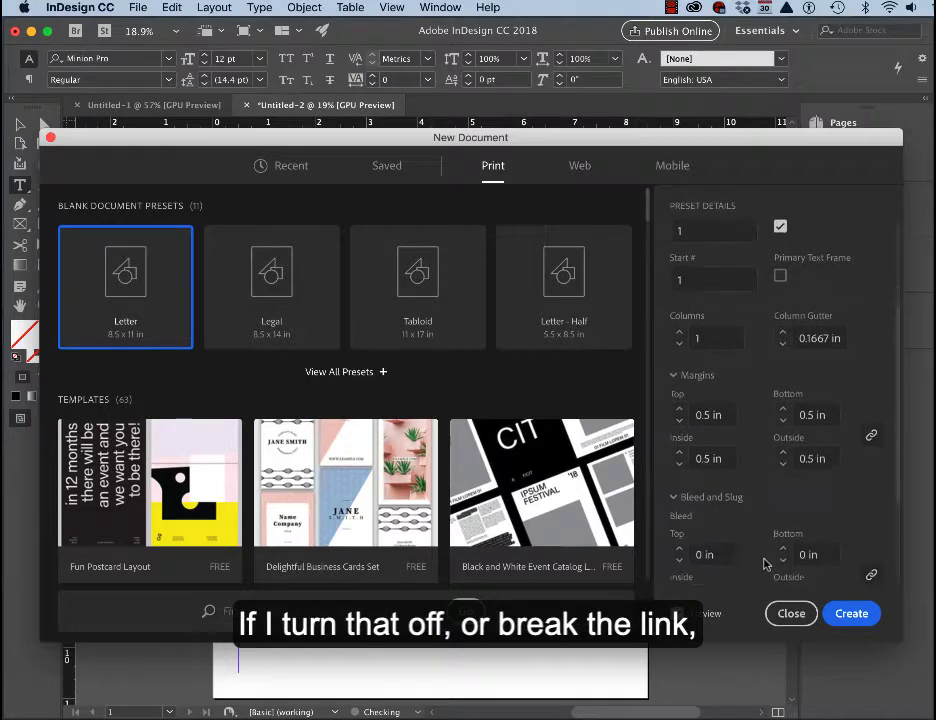
left_click(870, 437)
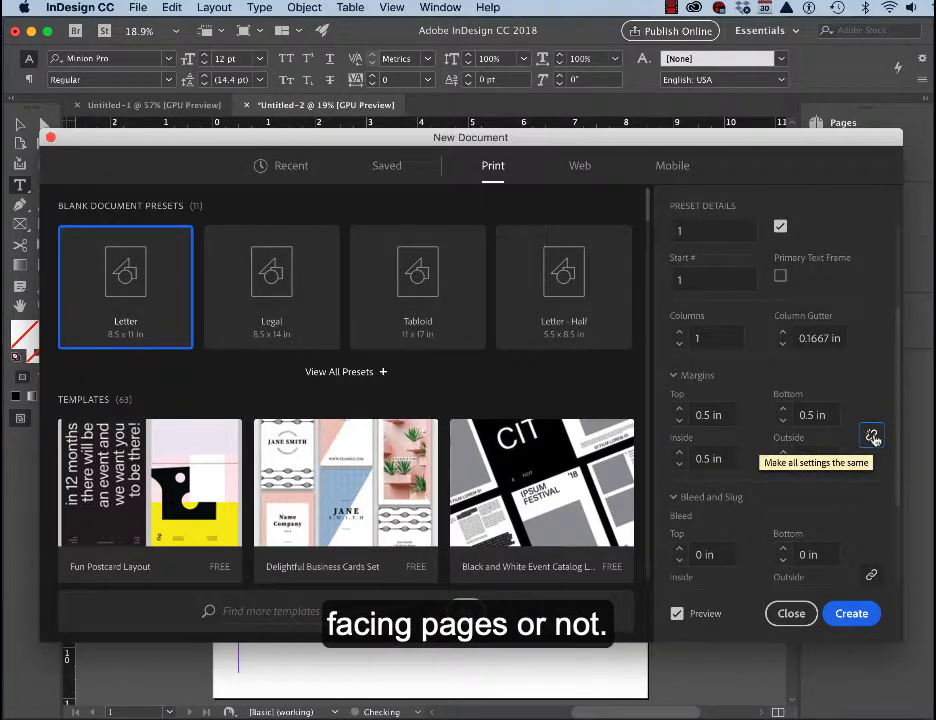
Step: Turn facing pages off to check the margin side names, and turn it back on
scroll(855, 410, "up", 3)
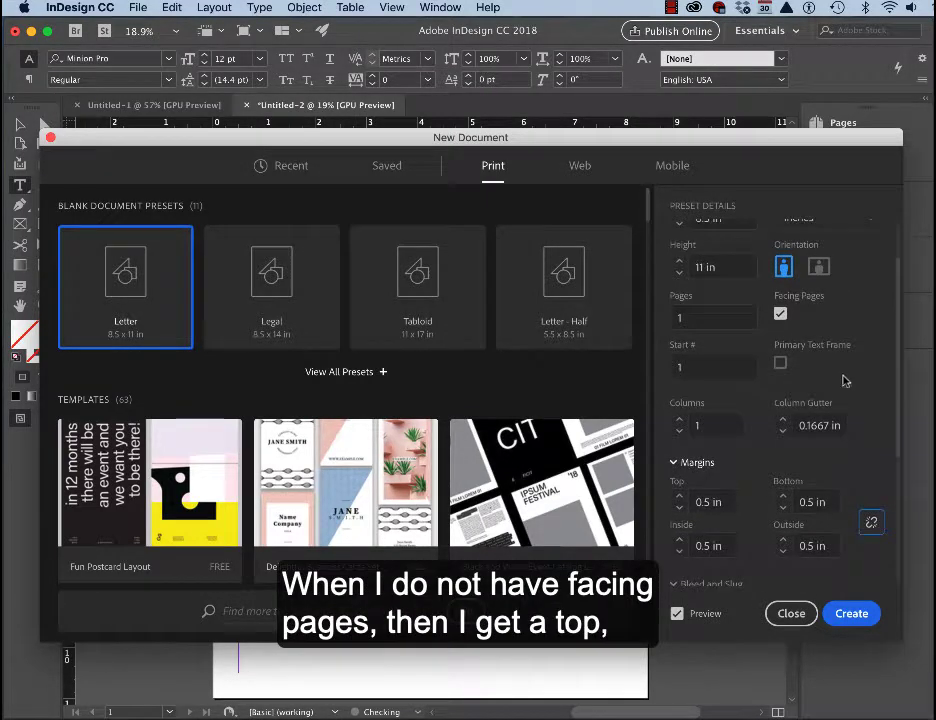
left_click(780, 313)
scroll(810, 431, "down", 2)
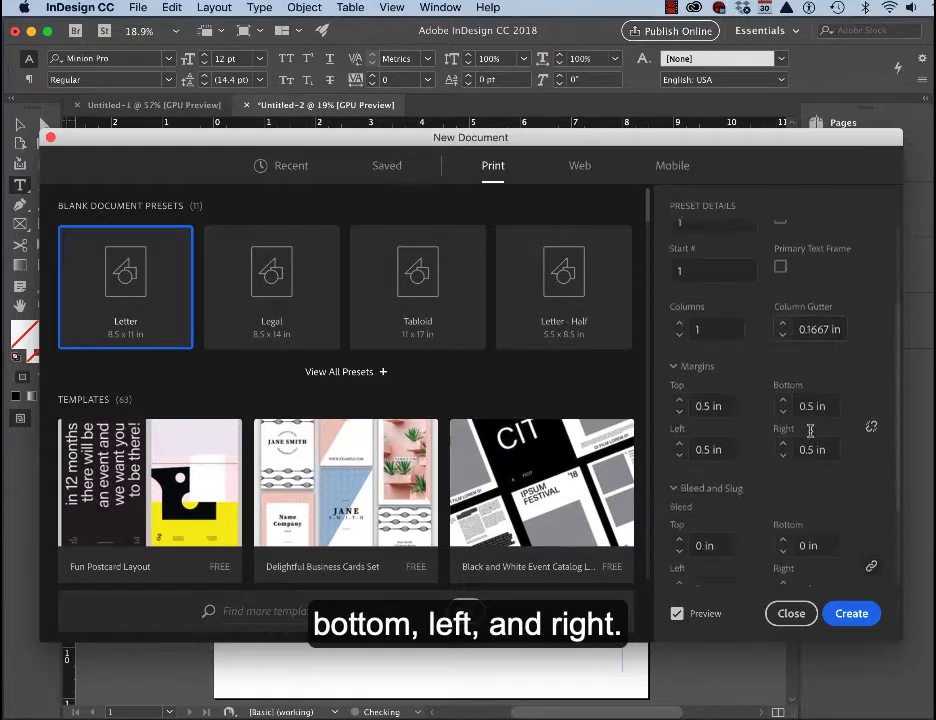
scroll(810, 431, "up", 3)
left_click(780, 321)
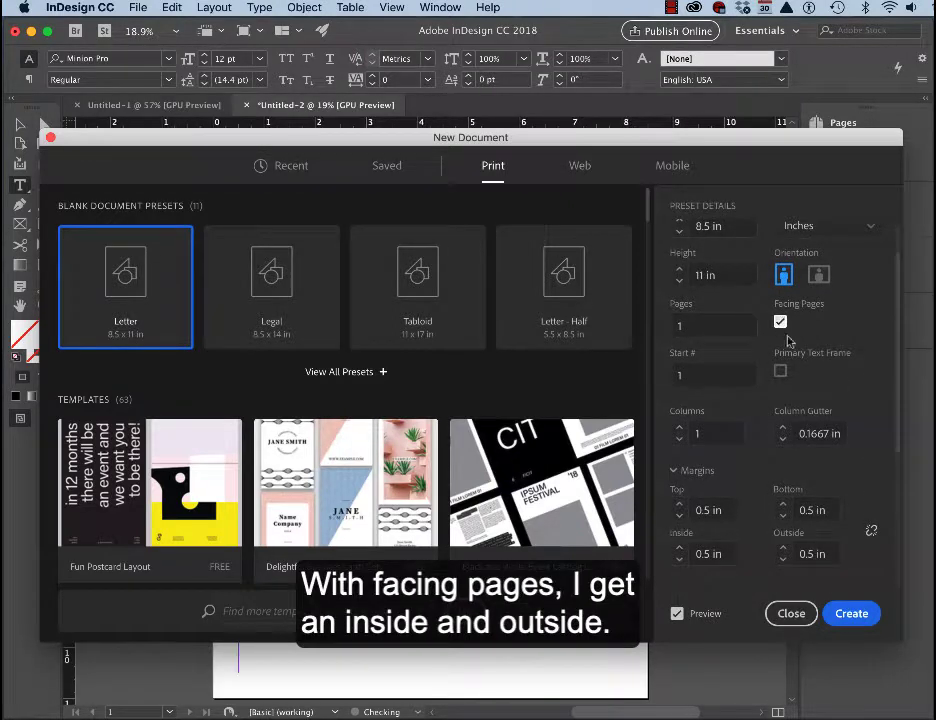
Step: Set the document to 3 columns with a 0.5 in column gutter
scroll(819, 449, "down", 2)
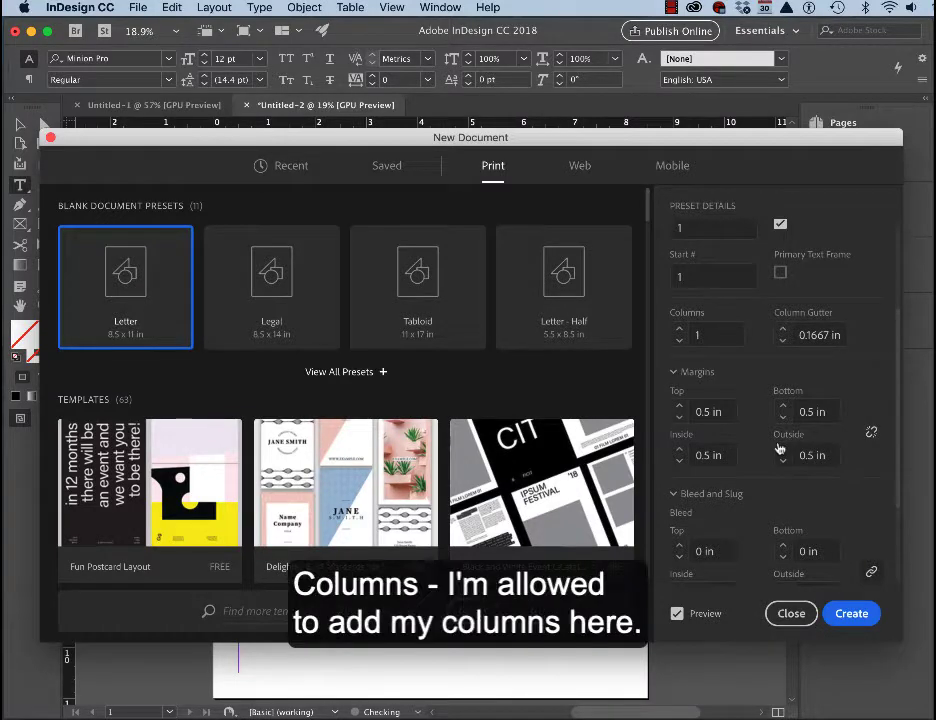
left_click(680, 331)
left_click(680, 333)
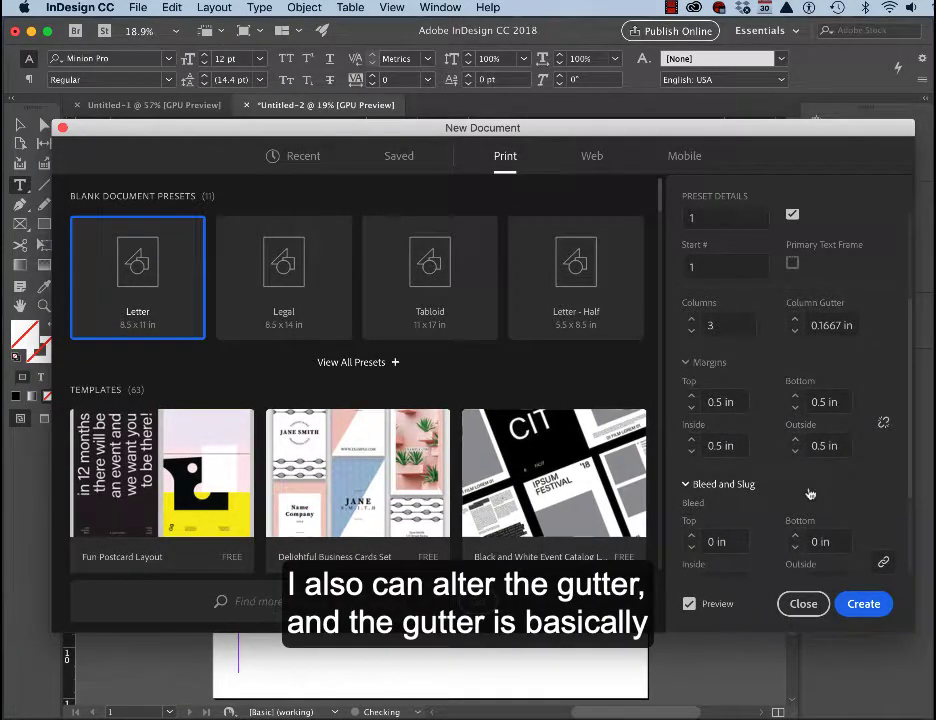
scroll(810, 494, "down", 1)
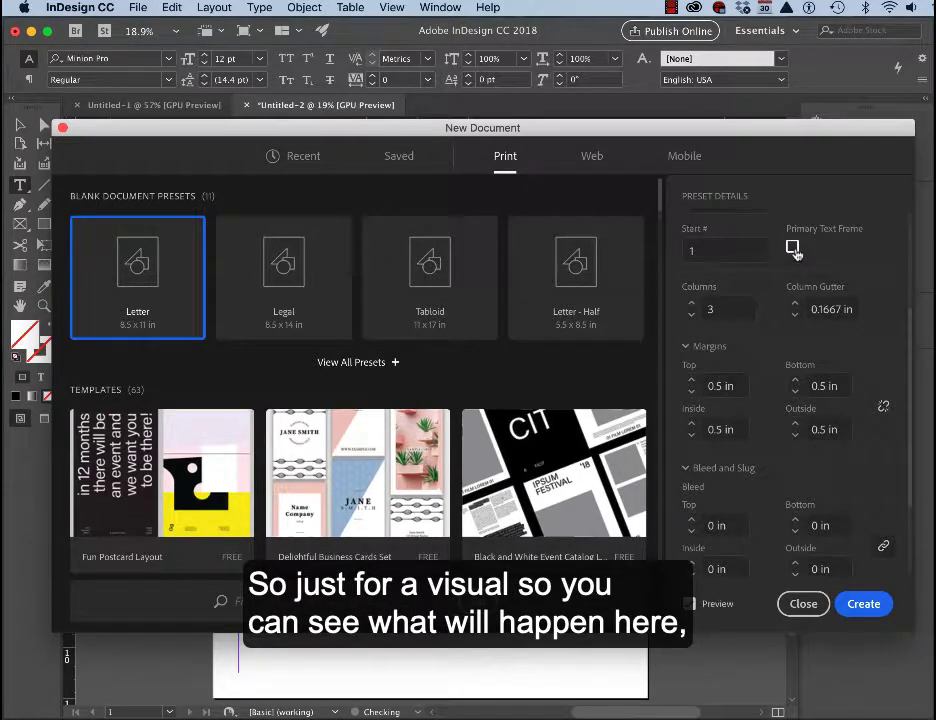
left_click(794, 305)
left_click(794, 305)
left_click(794, 305)
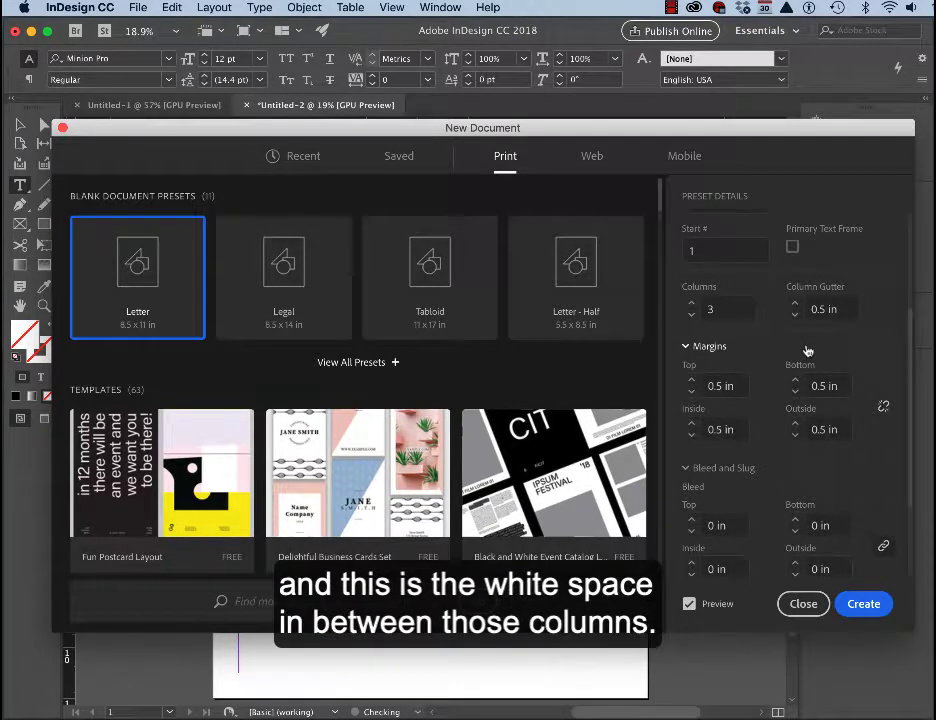
Step: Set the linked bleed values to 0.125 in on all sides
scroll(807, 350, "up", 2)
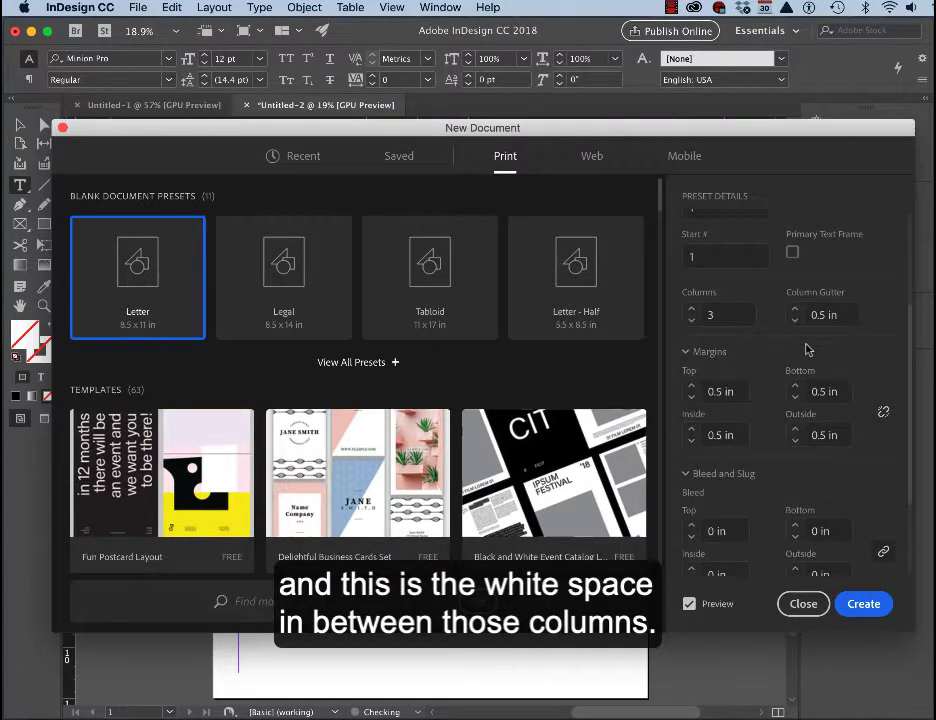
scroll(807, 347, "up", 6)
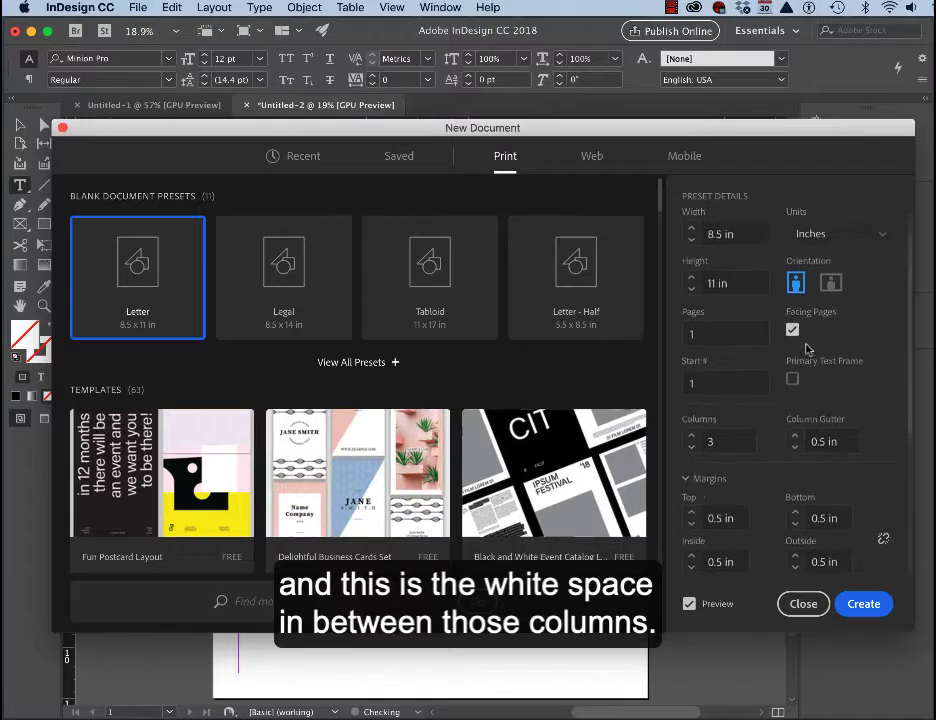
scroll(807, 348, "down", 8)
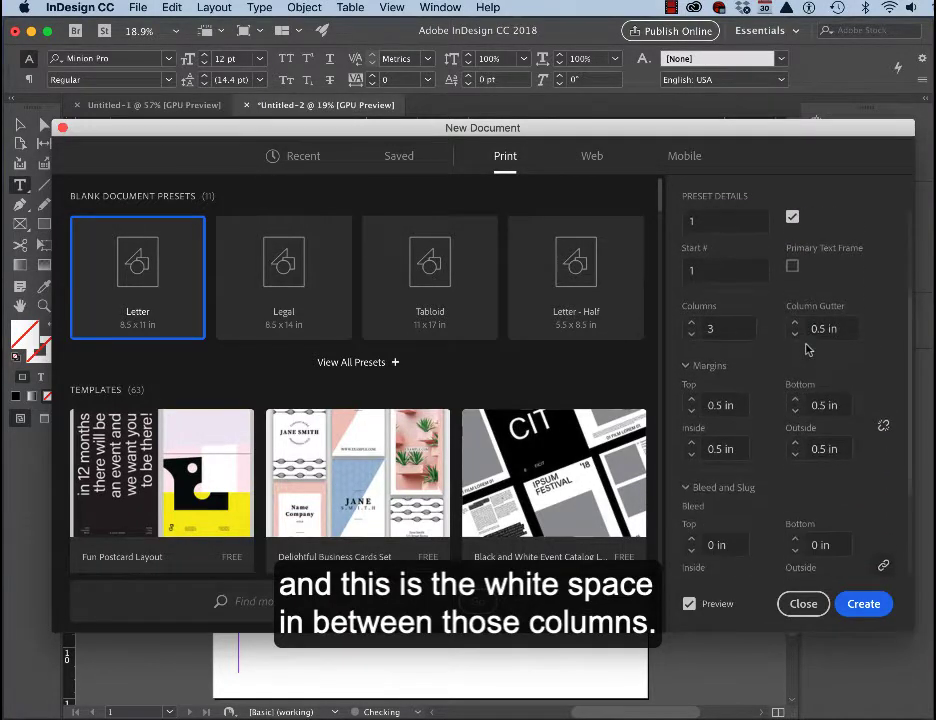
scroll(807, 348, "down", 2)
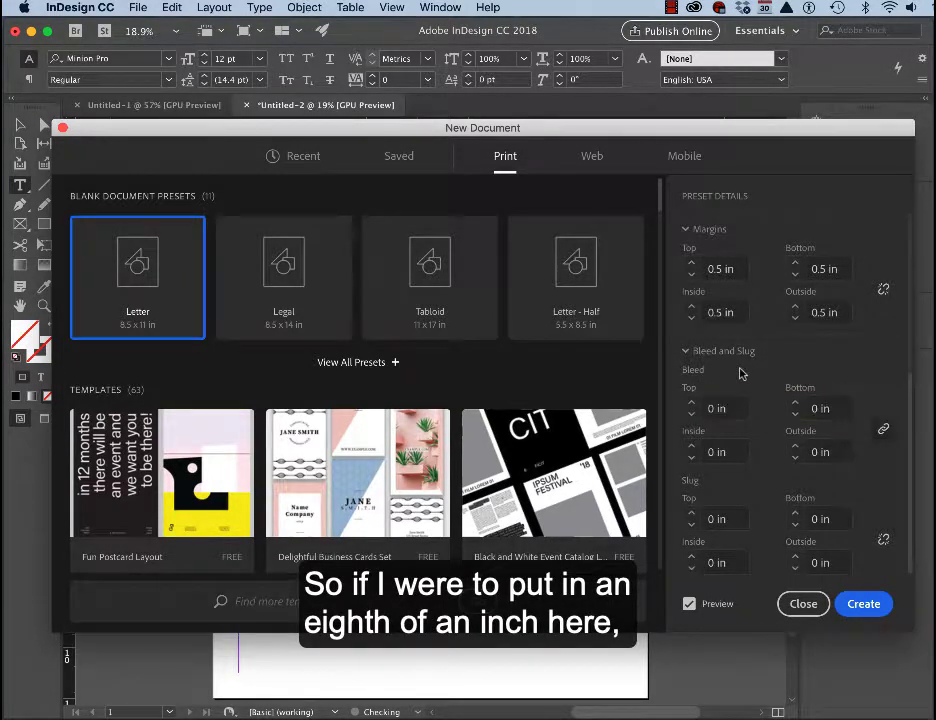
left_click(703, 408)
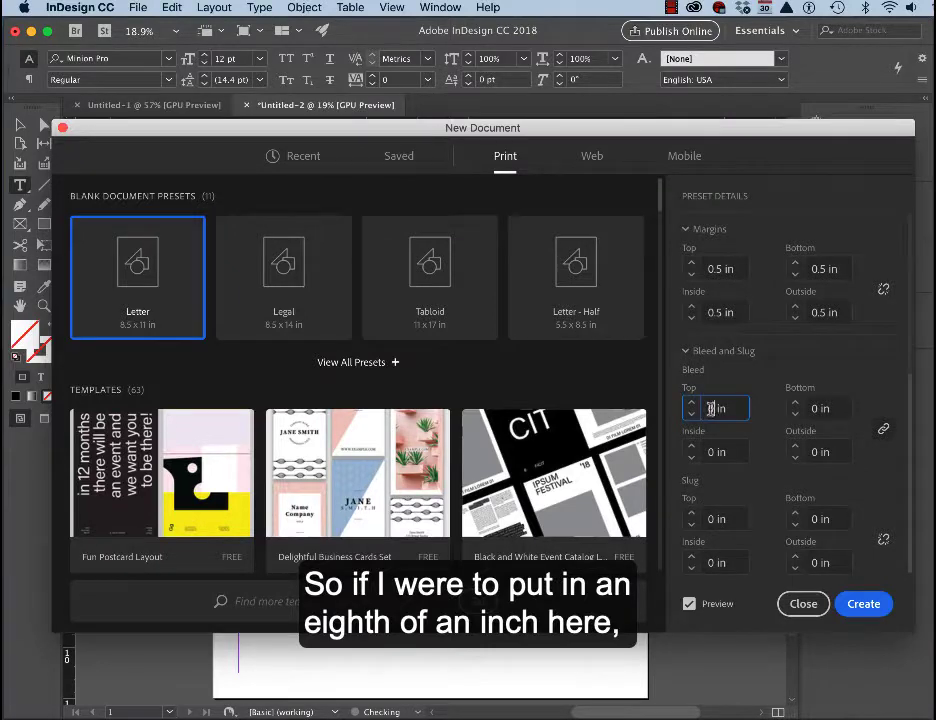
type(".125")
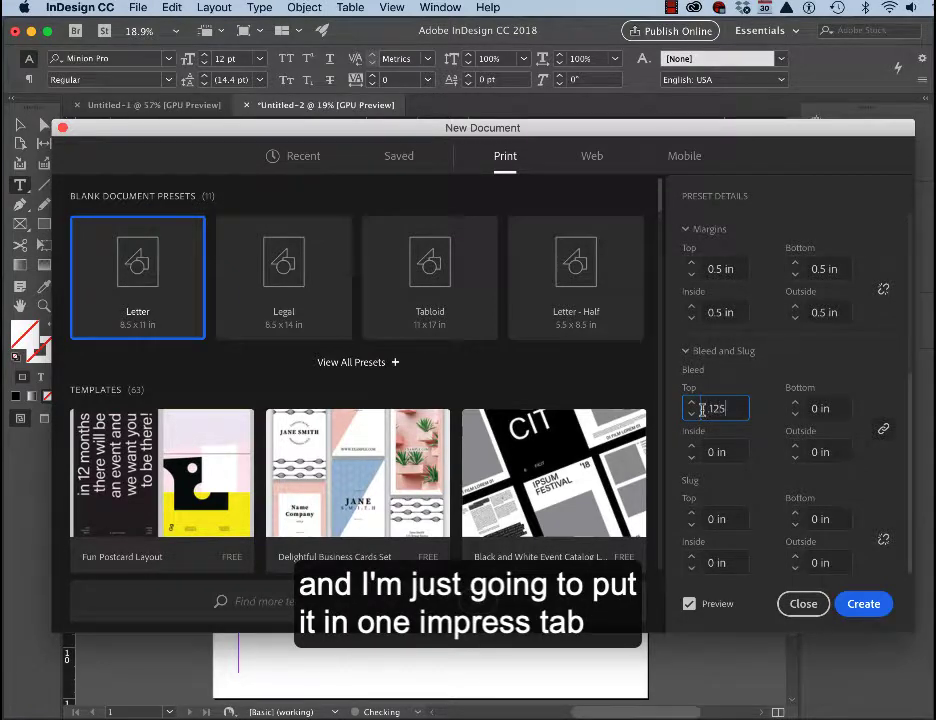
key("Tab")
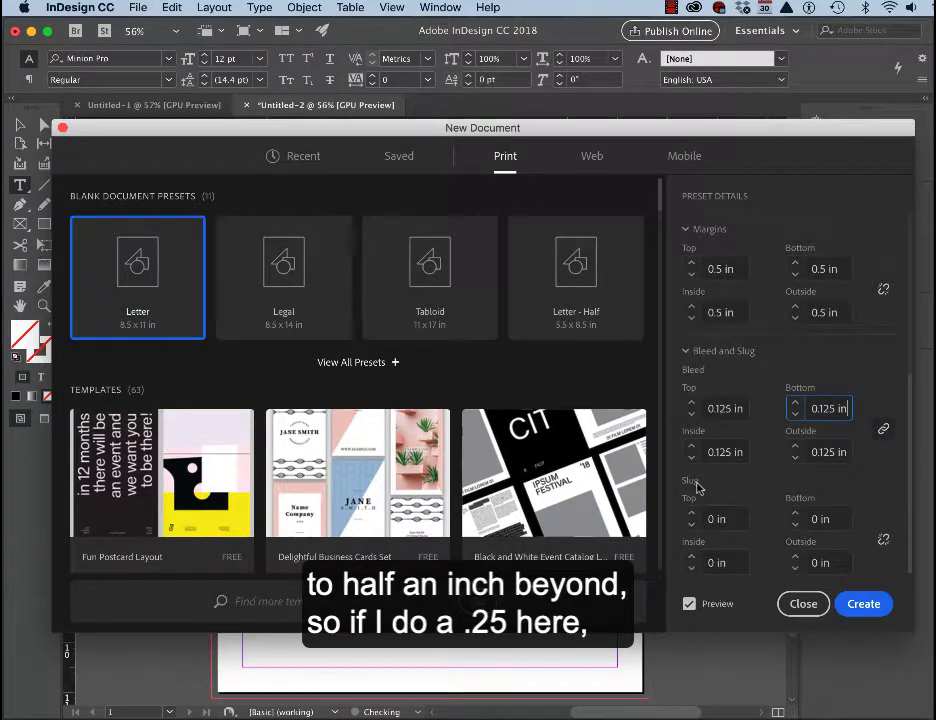
Step: Link the slug values and set the slug to 0.5 in on all sides
left_click(884, 541)
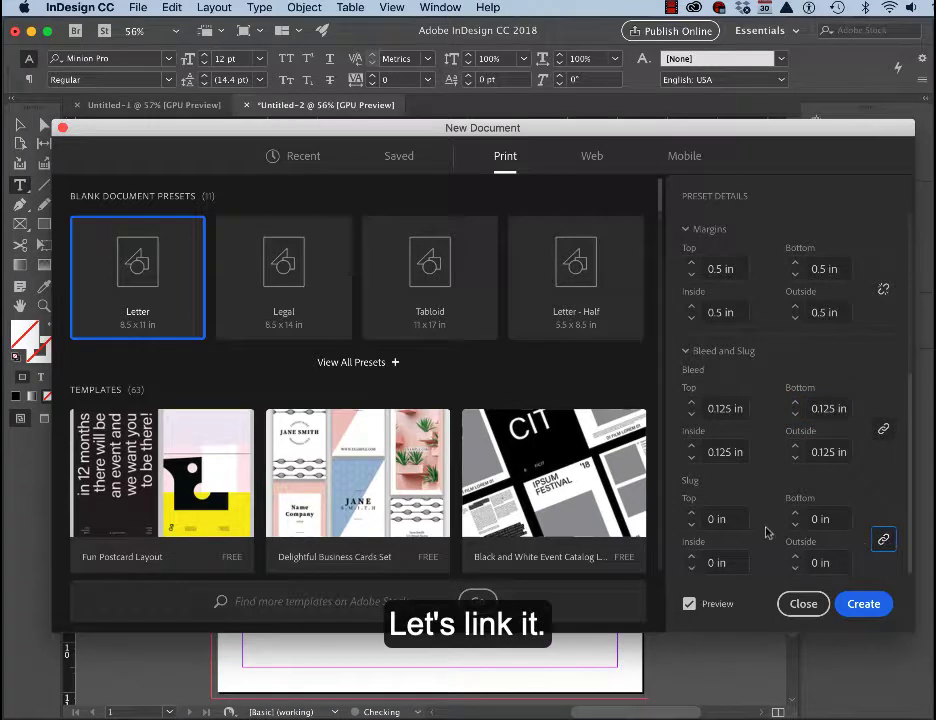
left_click(695, 521)
key("BackSpace")
type("0.5")
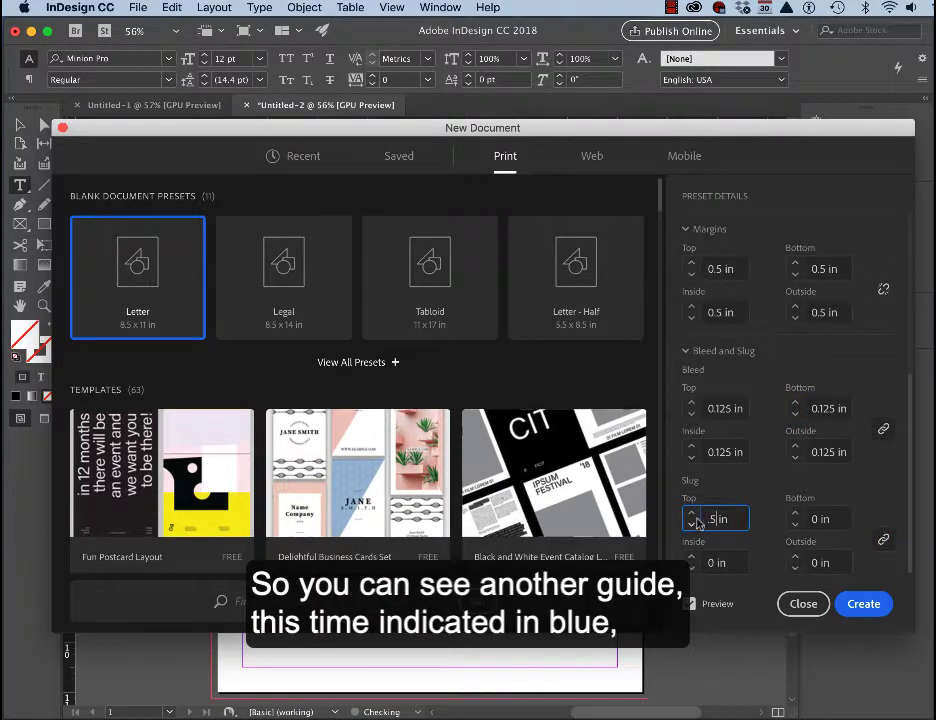
key("Tab")
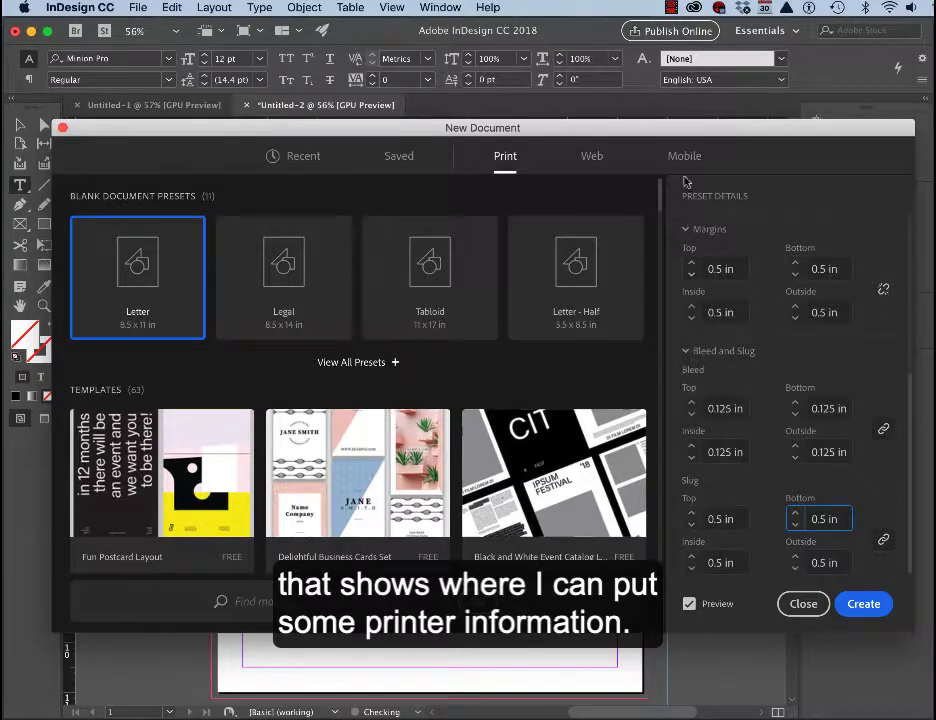
Step: Move the New Document dialog lower to uncover the page guides and return to the first preset details
left_click_drag(678, 129, 673, 226)
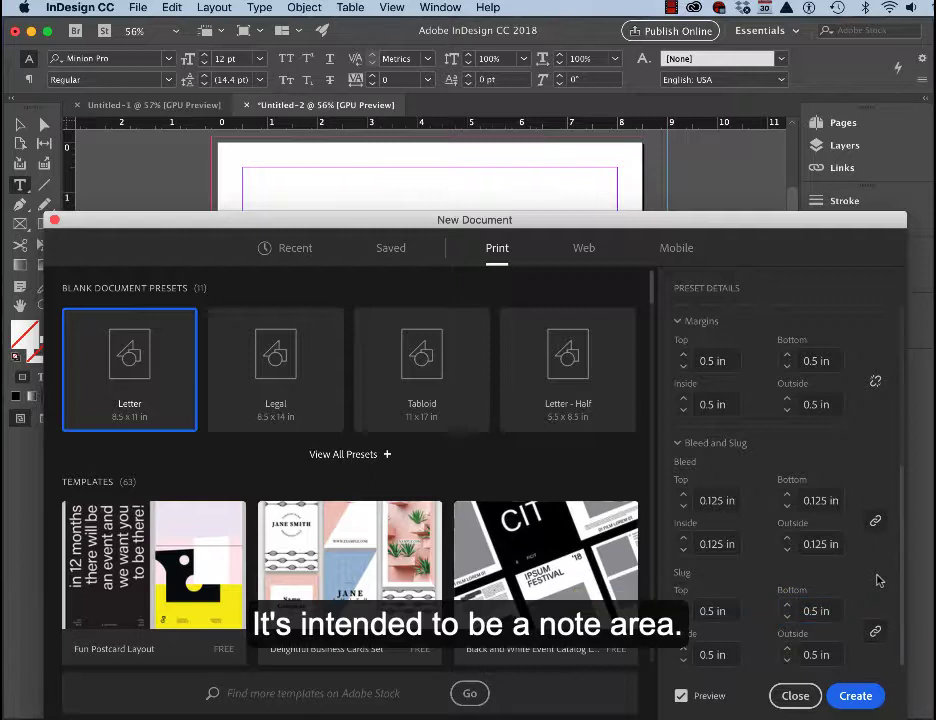
scroll(862, 475, "up", 5)
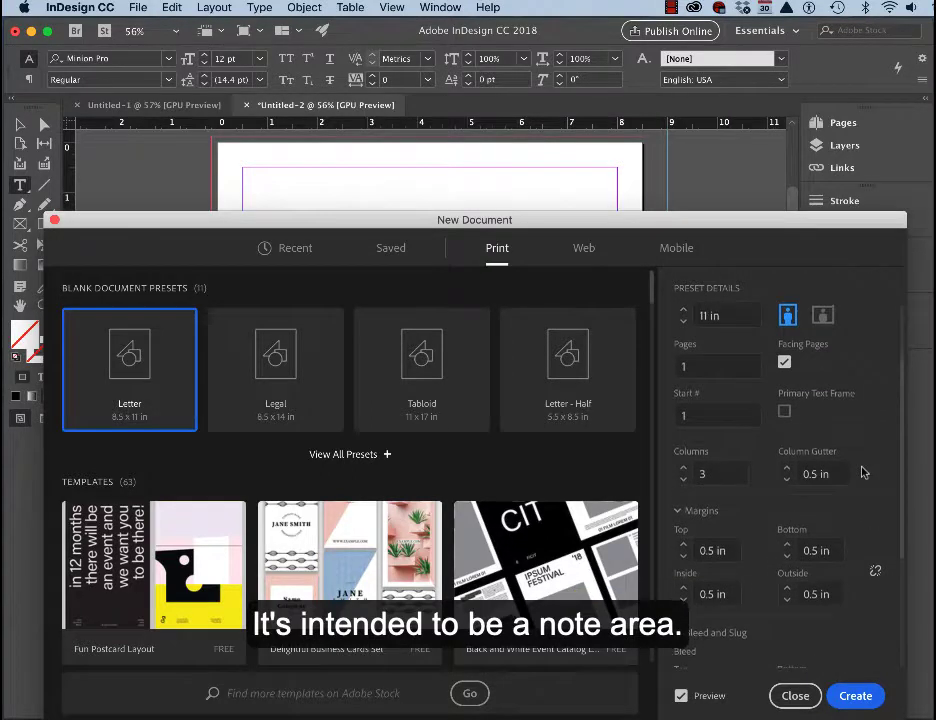
scroll(864, 472, "up", 3)
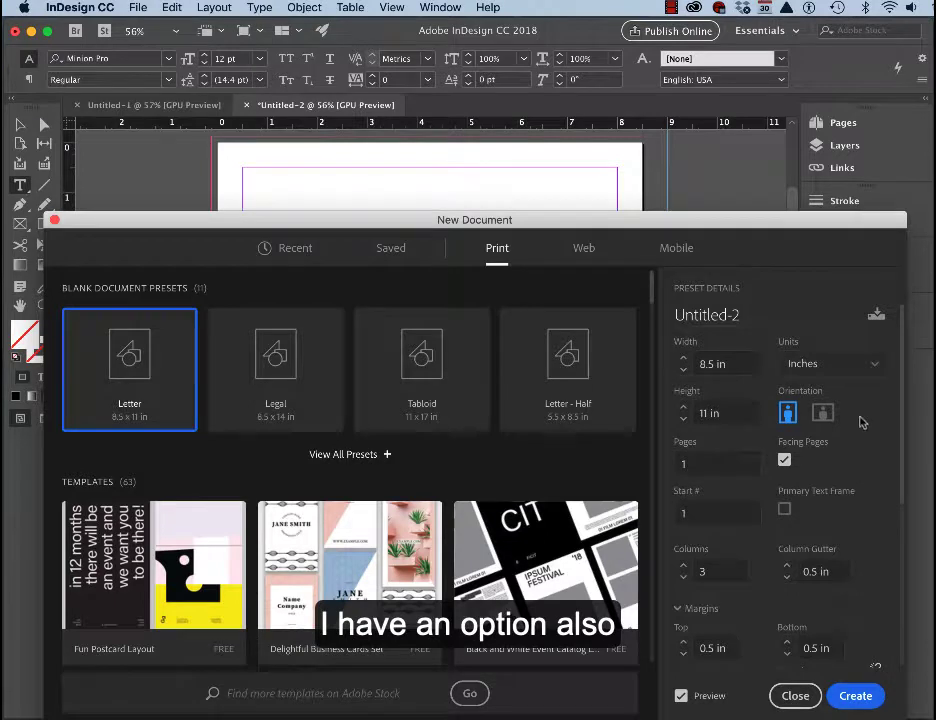
Step: Save the current document settings as a document preset named Class Example
left_click(876, 317)
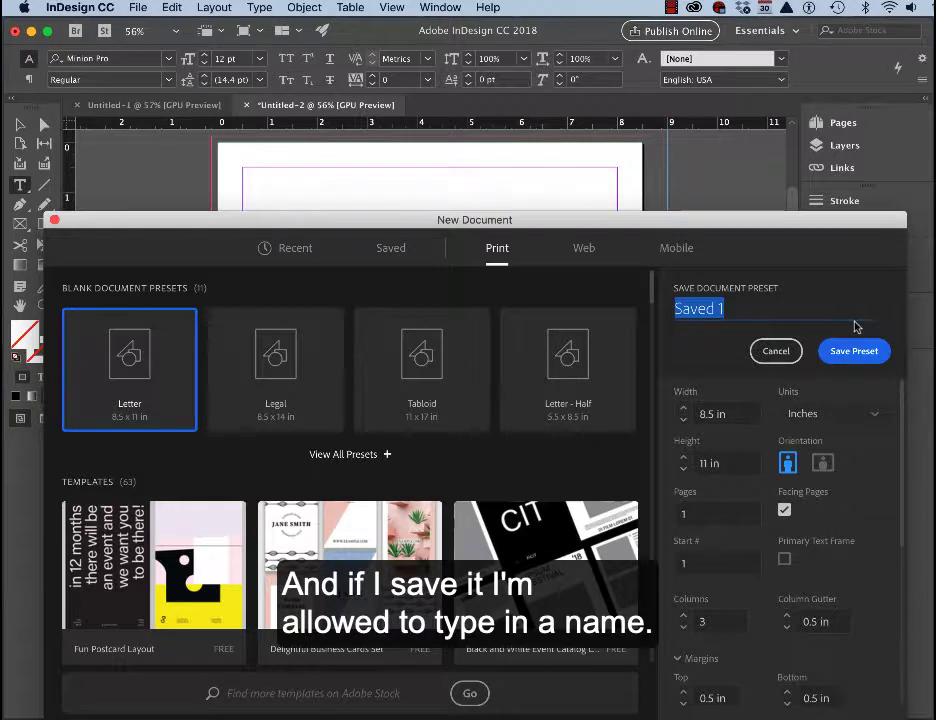
type("Class Example")
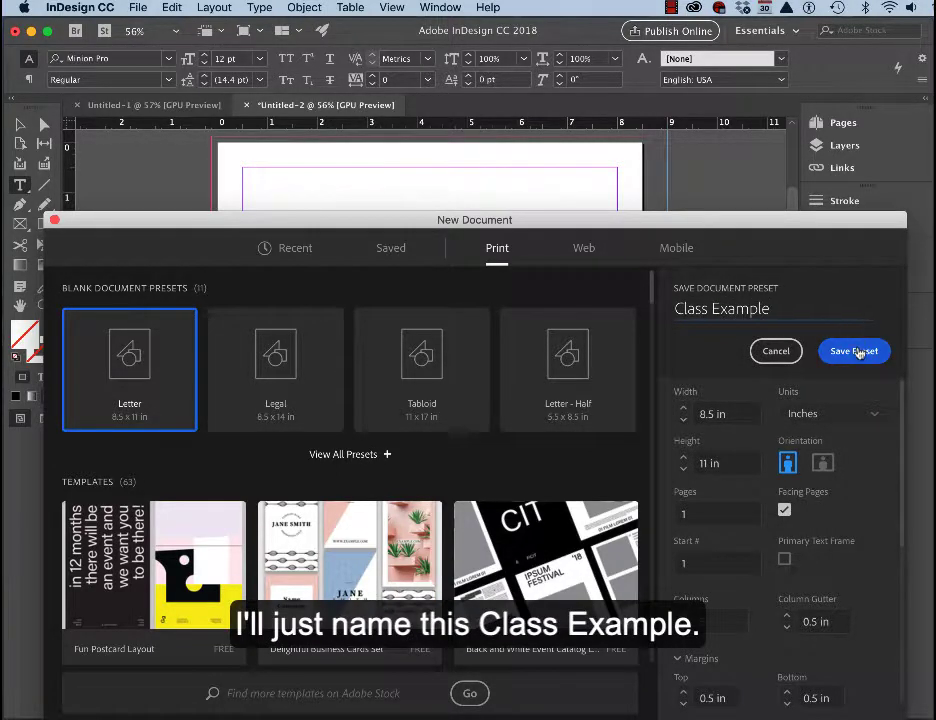
left_click(858, 348)
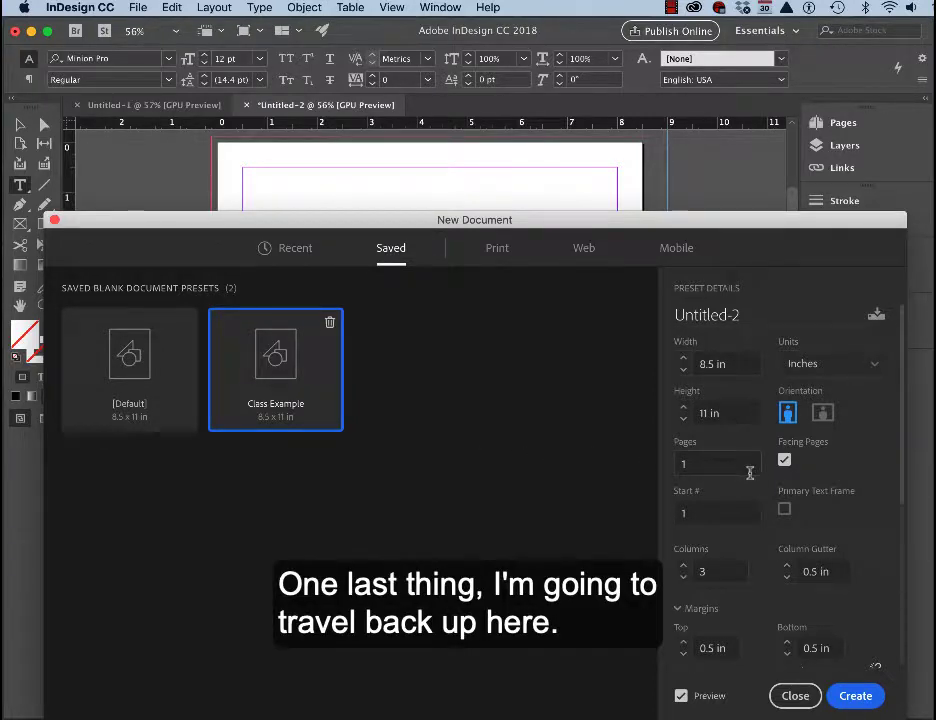
Step: Enable the primary text frame for the new document
left_click(742, 510)
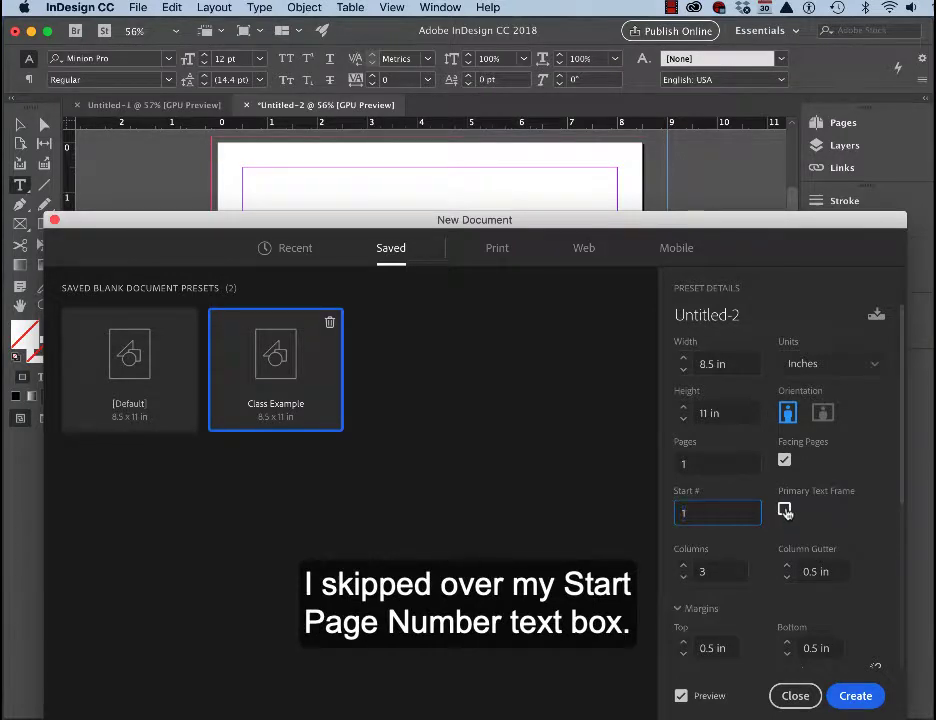
left_click(785, 511)
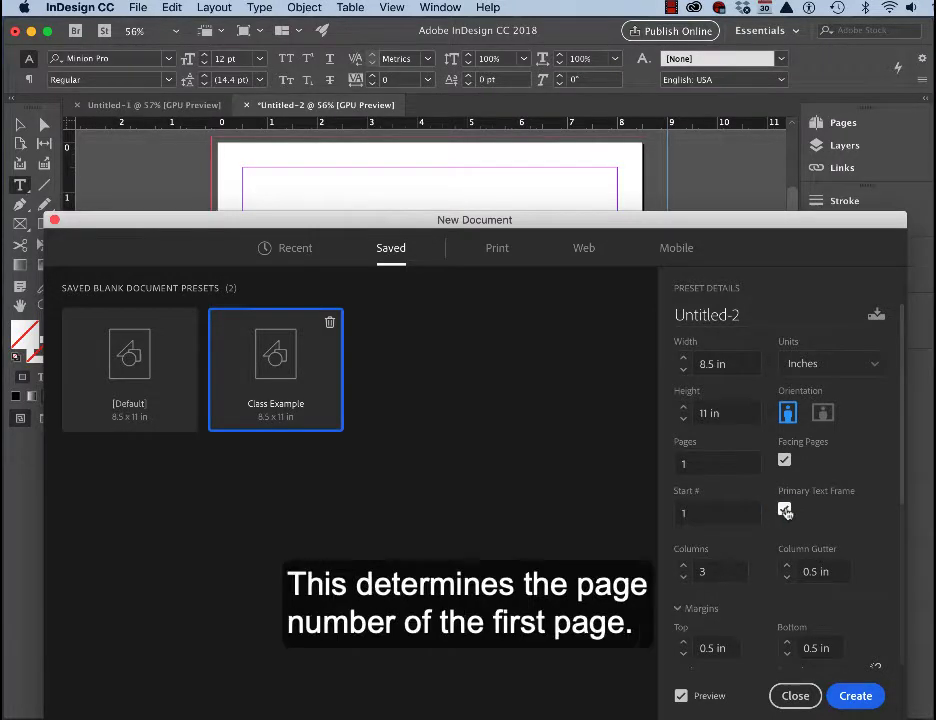
left_click(722, 512)
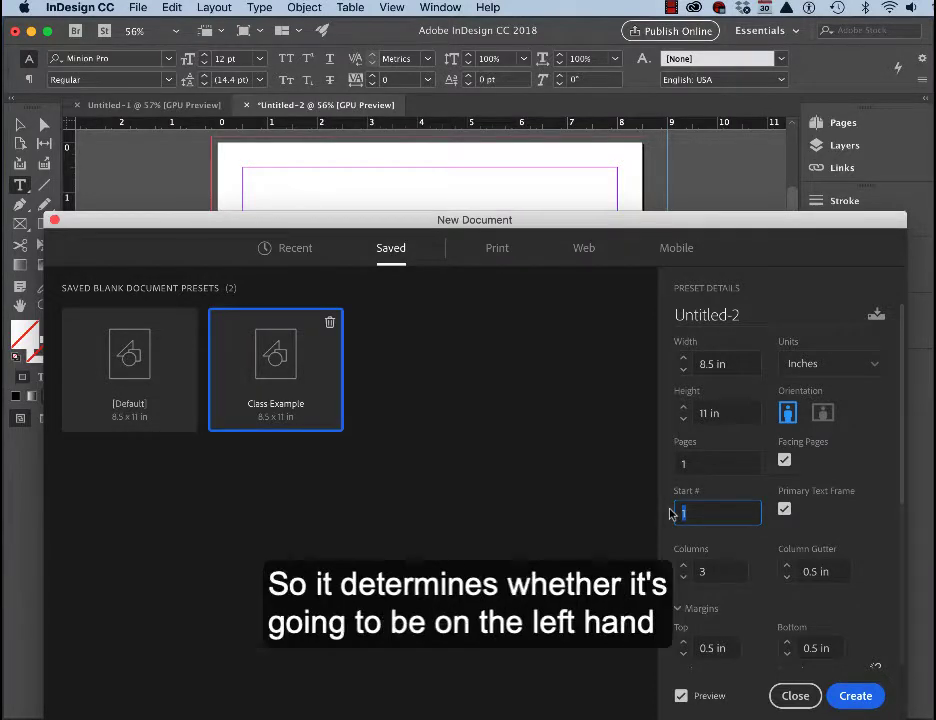
left_click(740, 540)
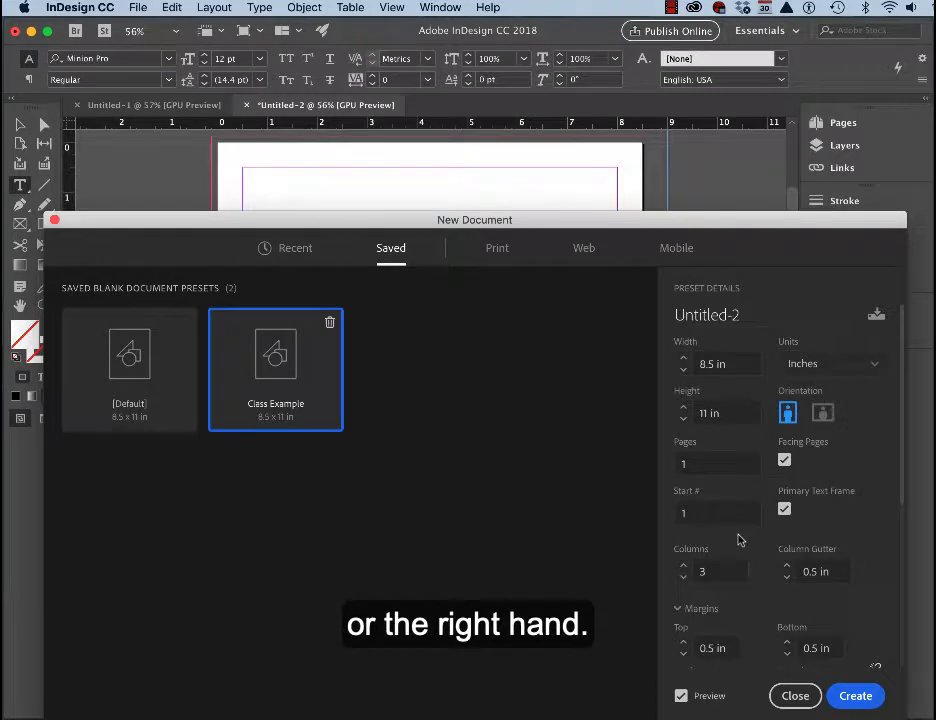
Step: Create the document with a start page number of 2 and show its page thumbnails
scroll(740, 540, "down", 3)
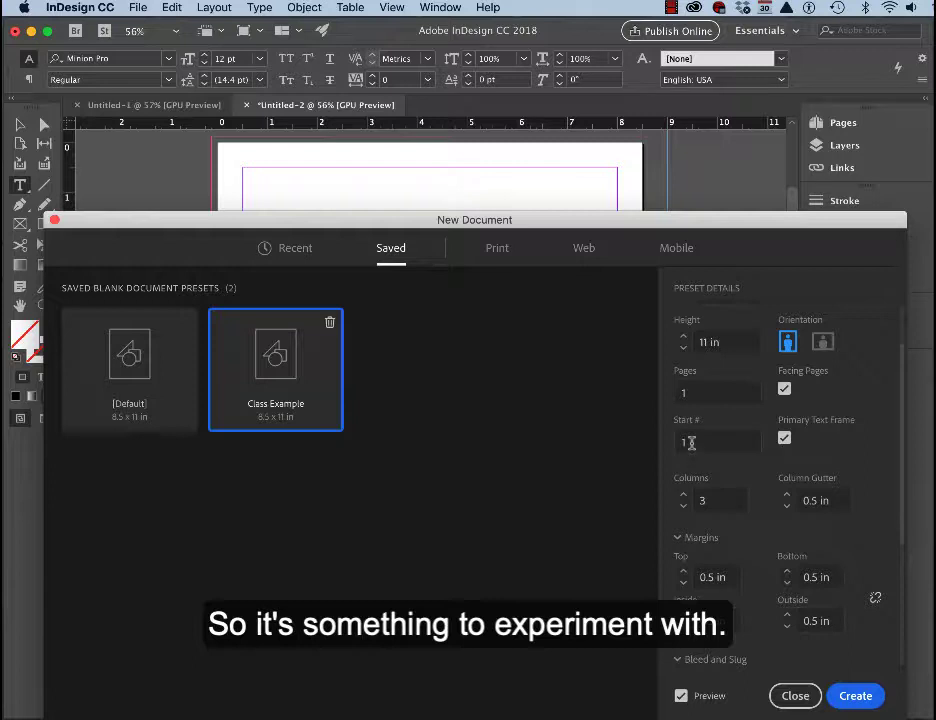
left_click_drag(691, 442, 675, 442)
type("2")
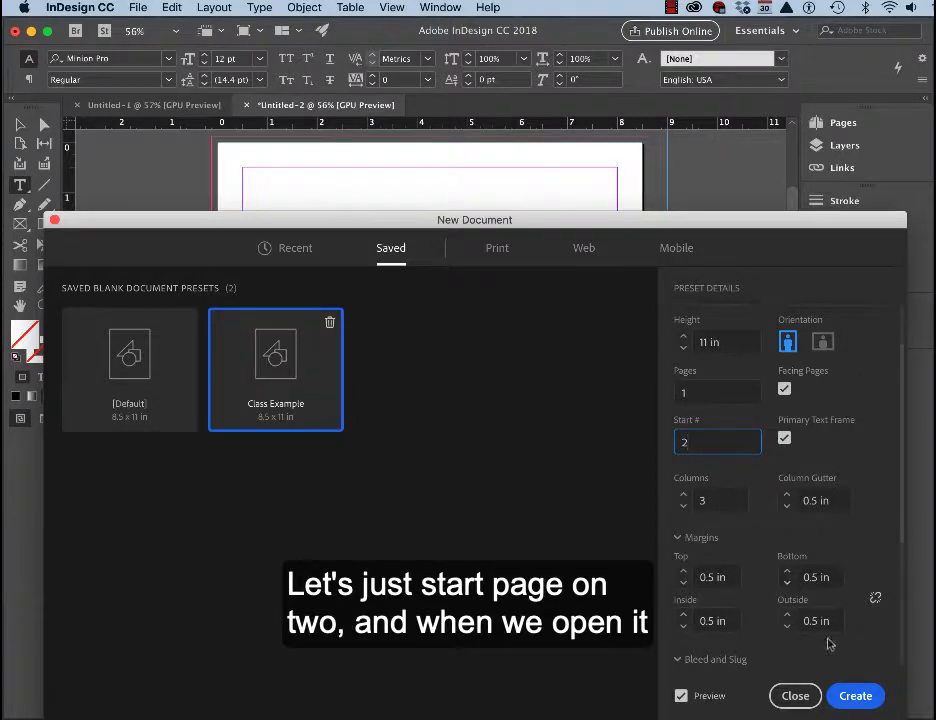
left_click(858, 697)
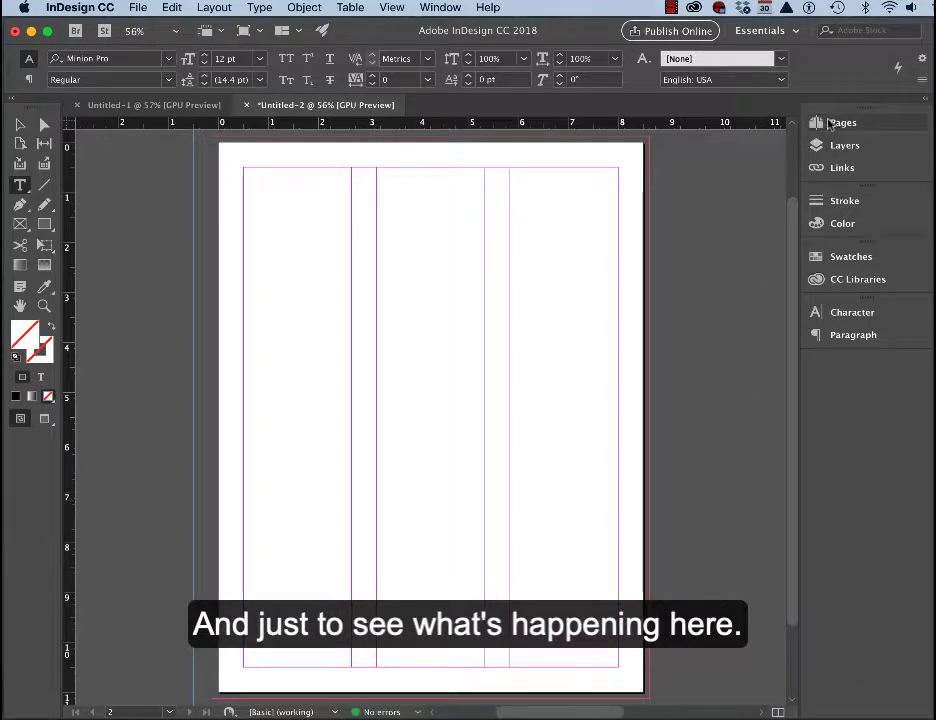
left_click(829, 122)
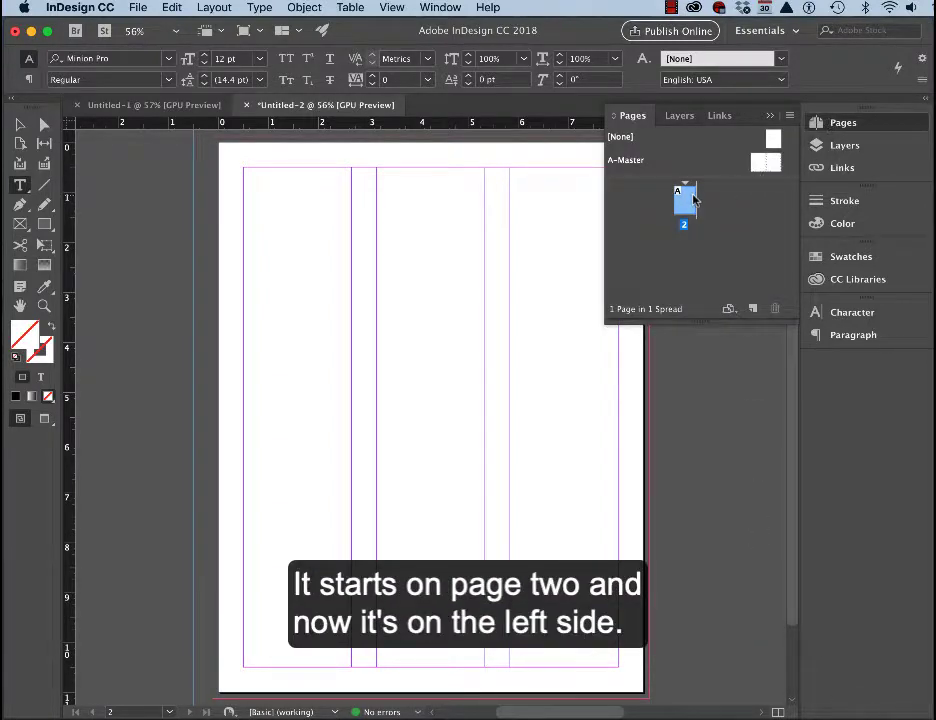